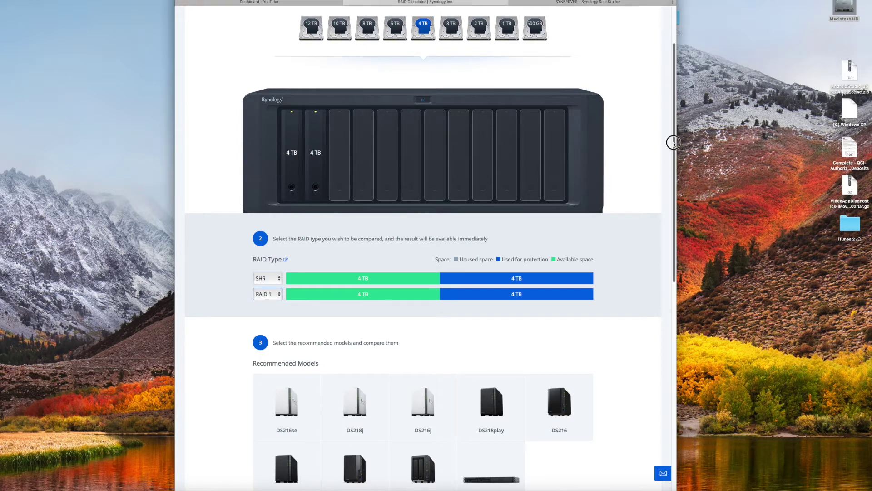
Step: Fill the remaining bays so all four hold 4 TB drives in the RAID Calculator
drag(676, 90, 672, 41)
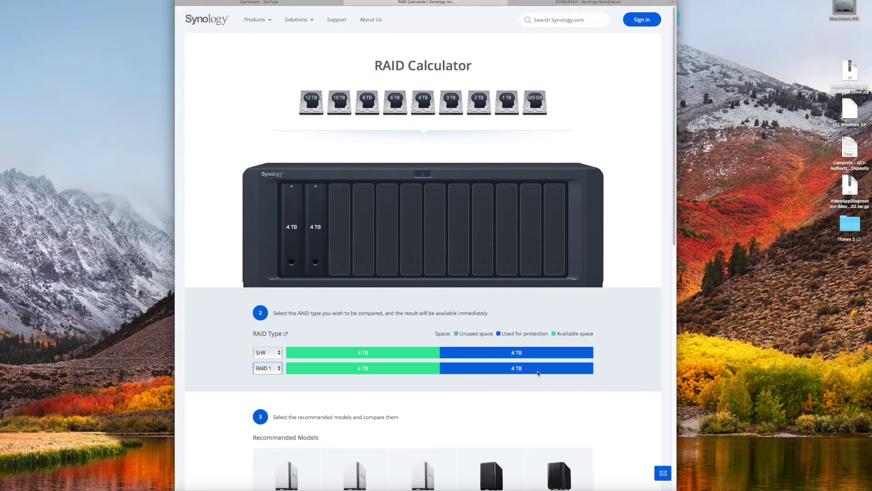
click(421, 100)
scroll(443, 69, down, 2)
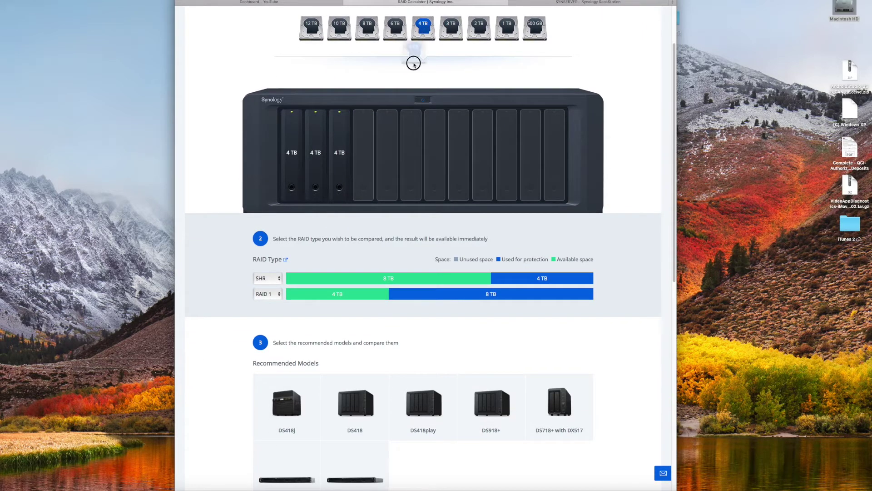
drag(414, 63, 373, 161)
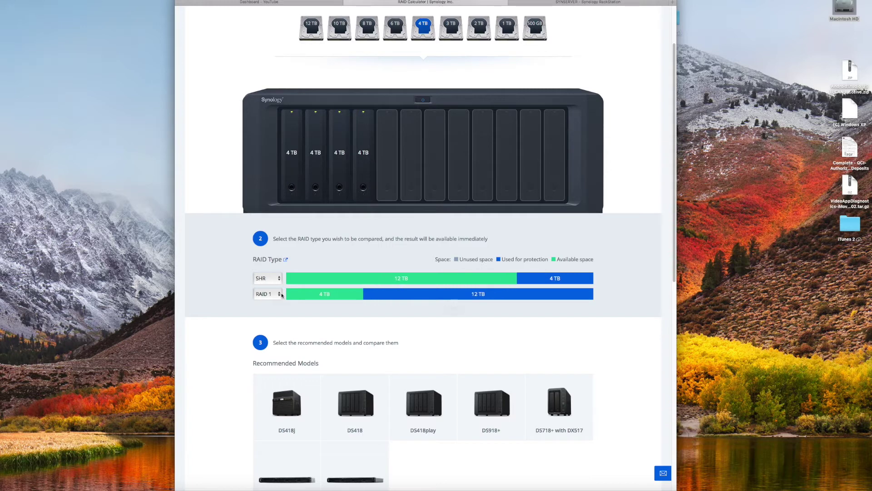
Step: Compare RAID 5 instead of RAID 1: 12 TB usable, 4 TB for protection
click(280, 294)
click(273, 300)
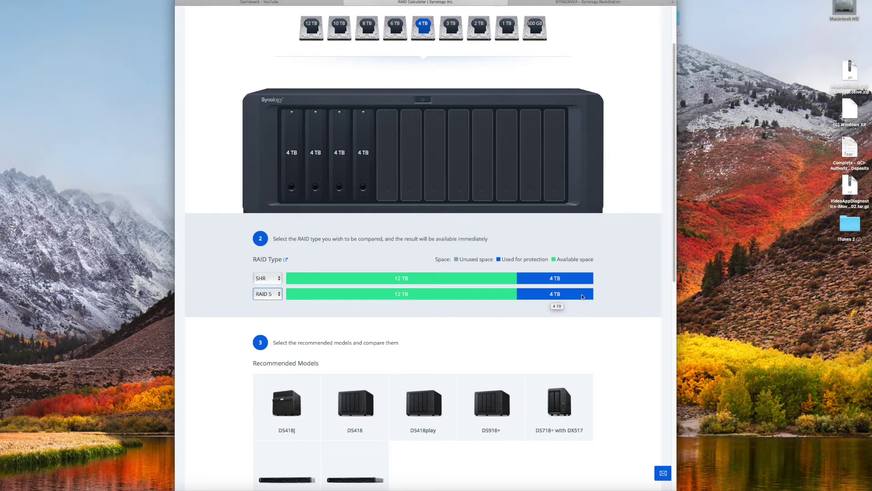
scroll(519, 323, down, 3)
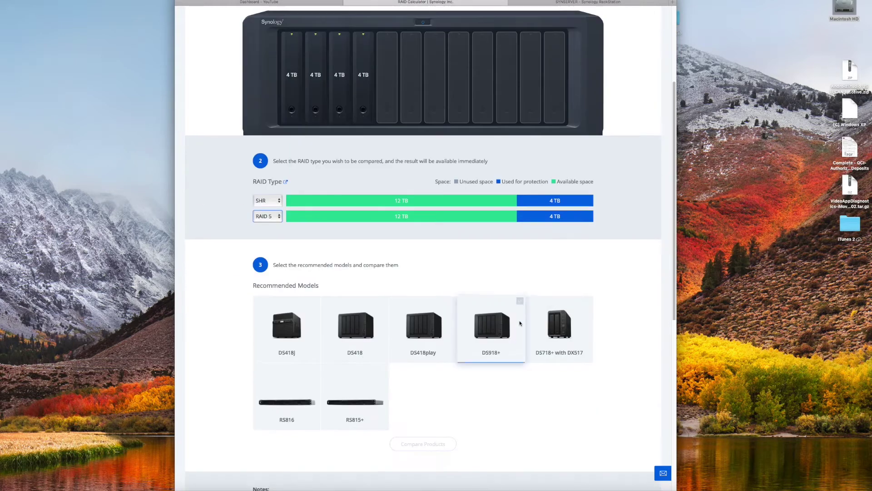
scroll(472, 333, up, 2)
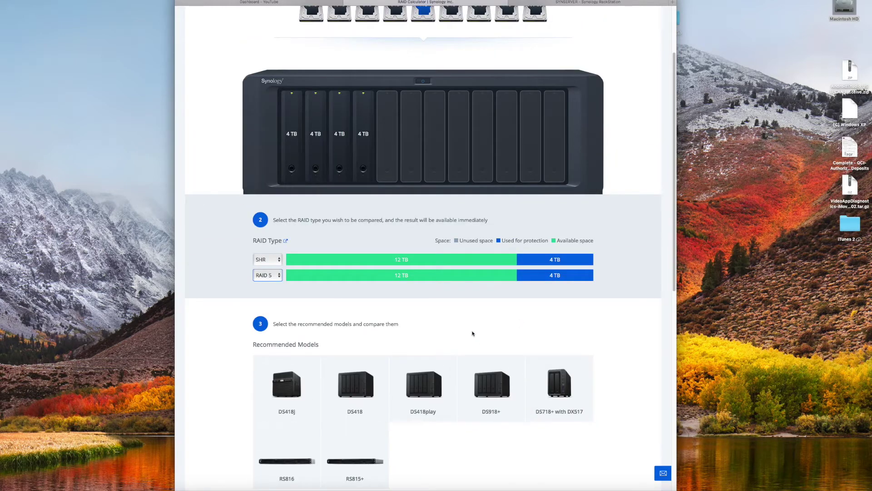
click(626, 4)
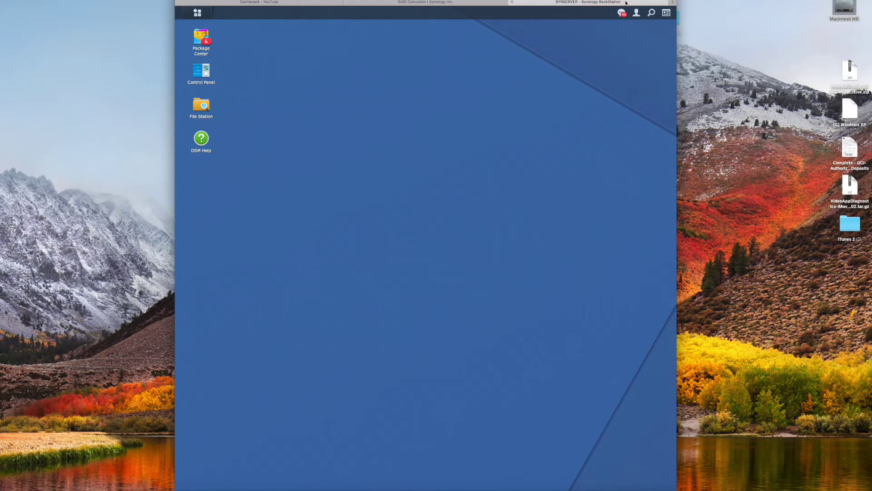
Step: Launch Storage Manager, check the four installed disks, and view Volume 1's RAID 1 details
click(191, 16)
click(191, 16)
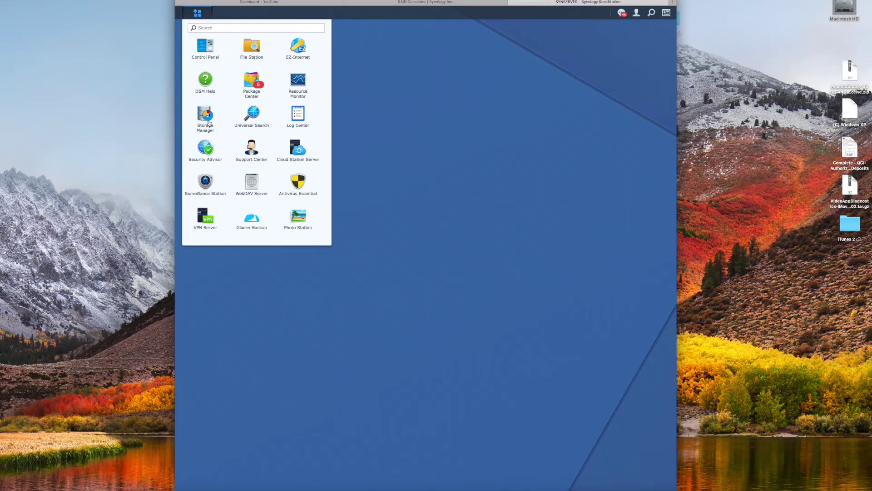
click(207, 122)
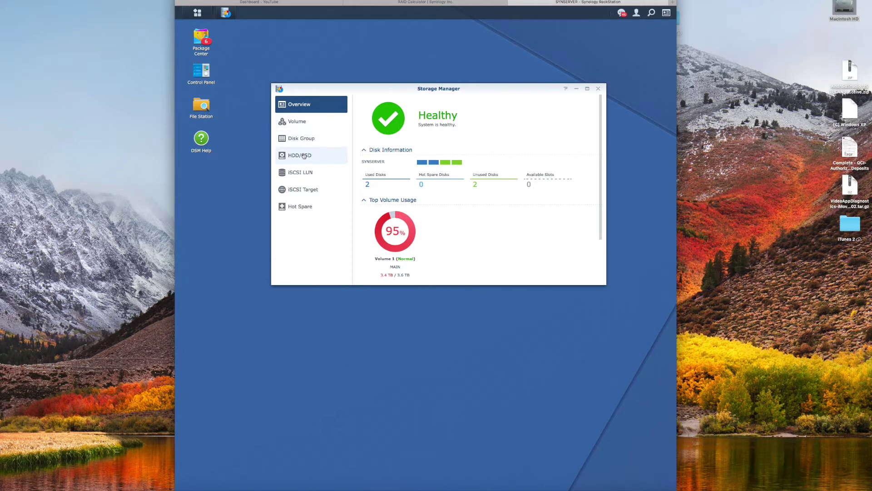
click(304, 156)
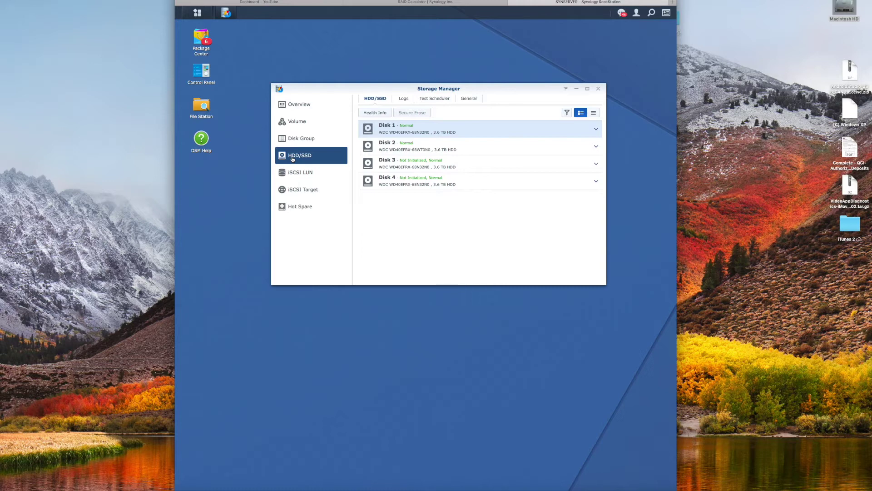
click(301, 121)
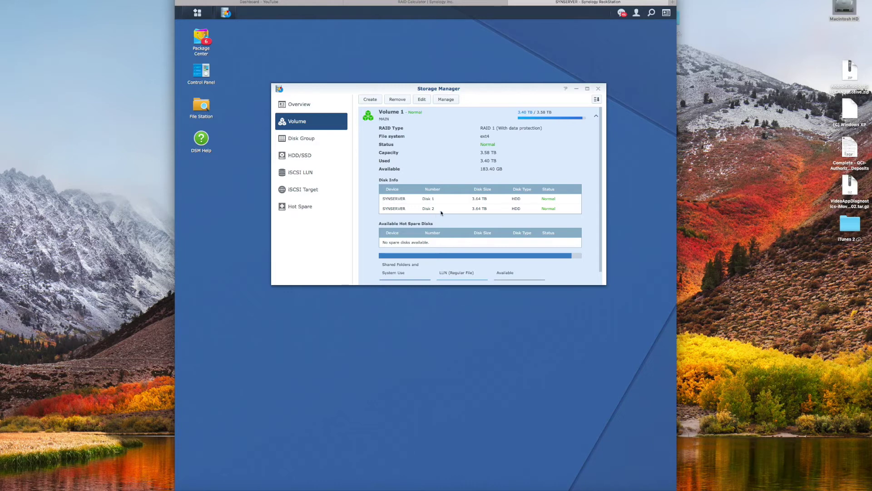
Step: Begin changing Volume 1's RAID type and choose RAID 5
click(446, 101)
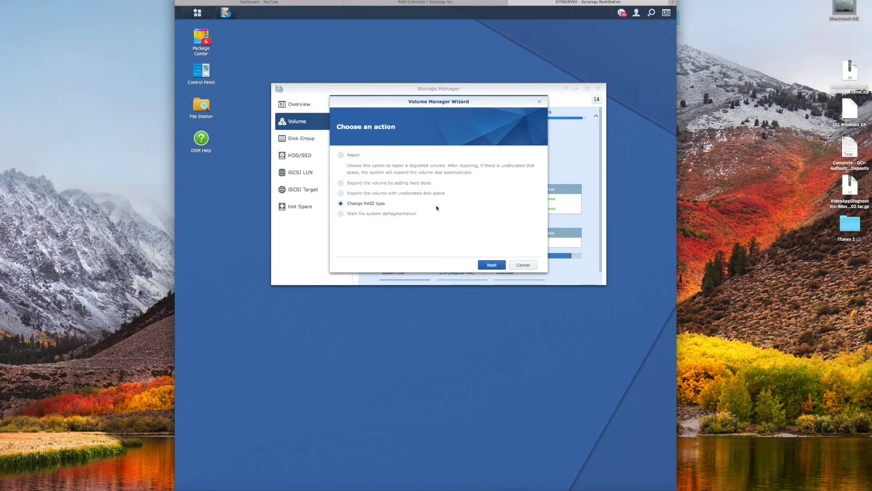
click(492, 265)
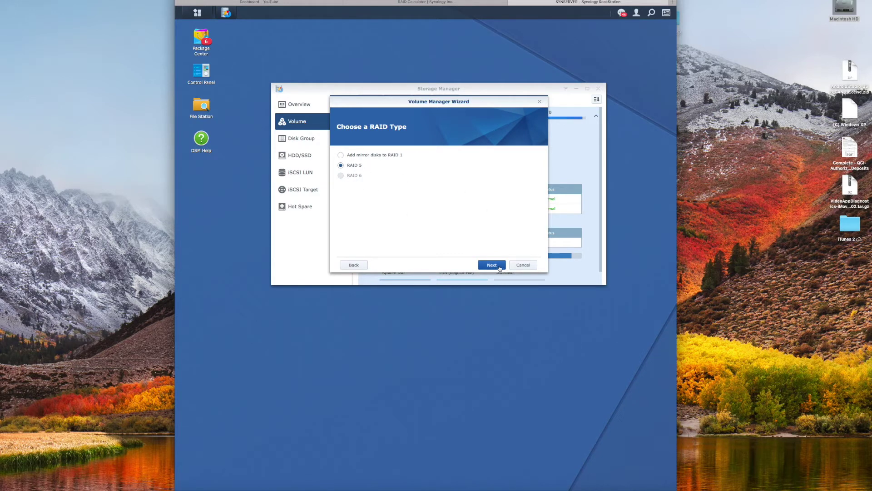
click(500, 267)
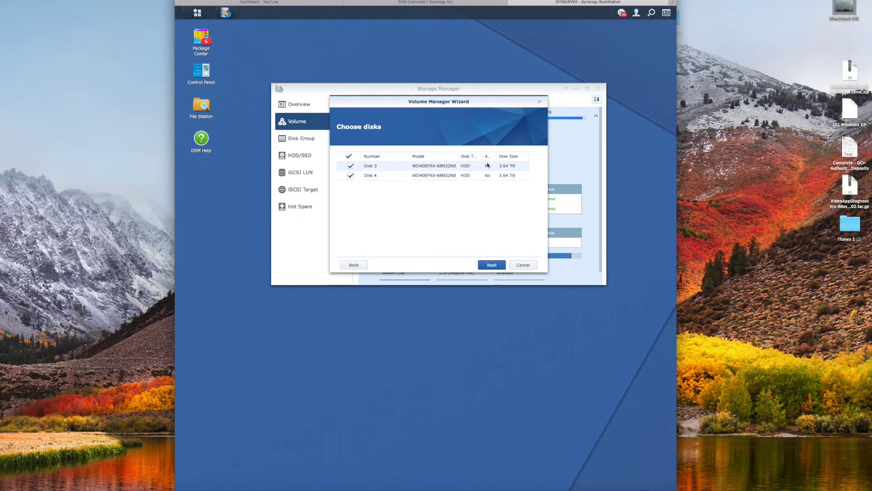
drag(496, 156, 513, 157)
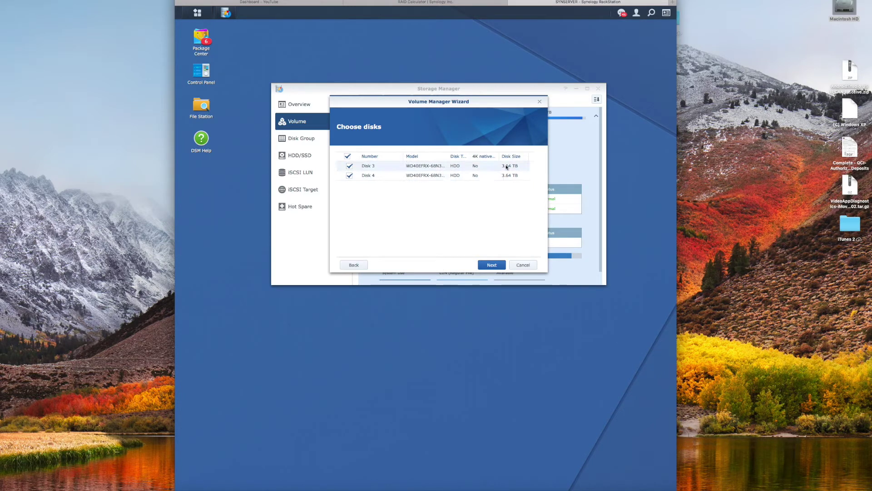
Step: Add Disk 3 and Disk 4, accept erasing them, and apply the RAID 5 conversion
click(489, 265)
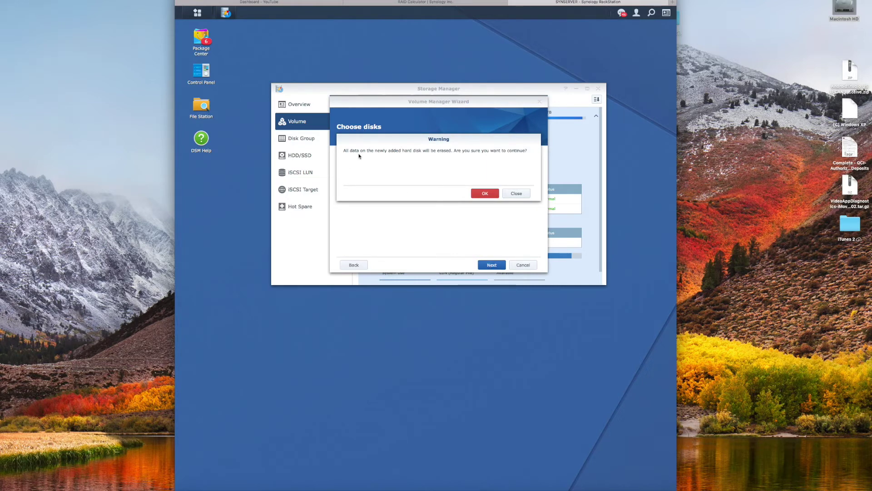
click(484, 193)
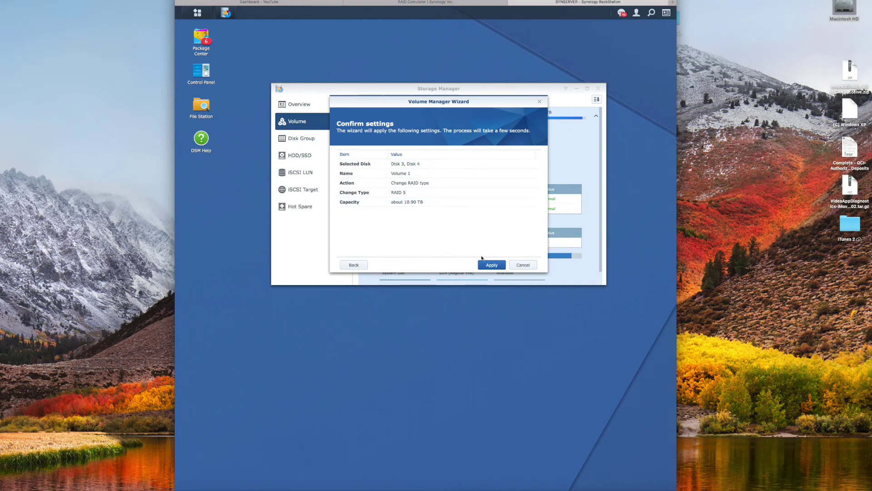
click(491, 266)
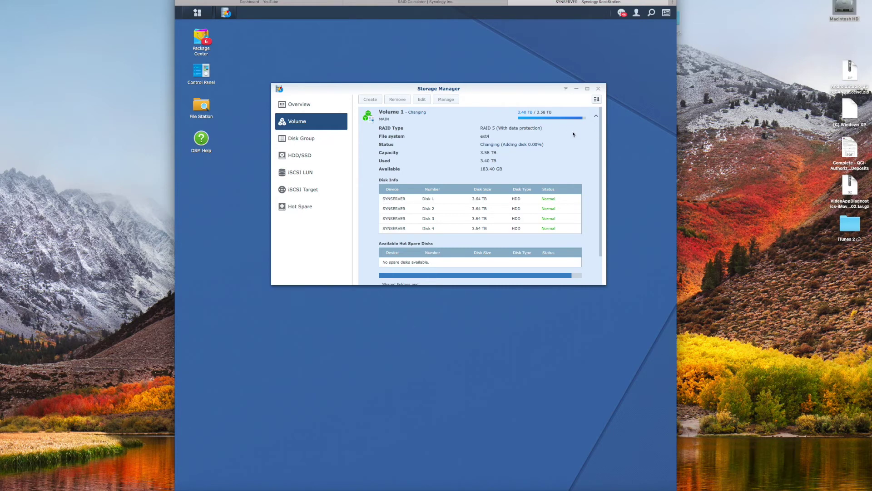
drag(600, 140, 603, 184)
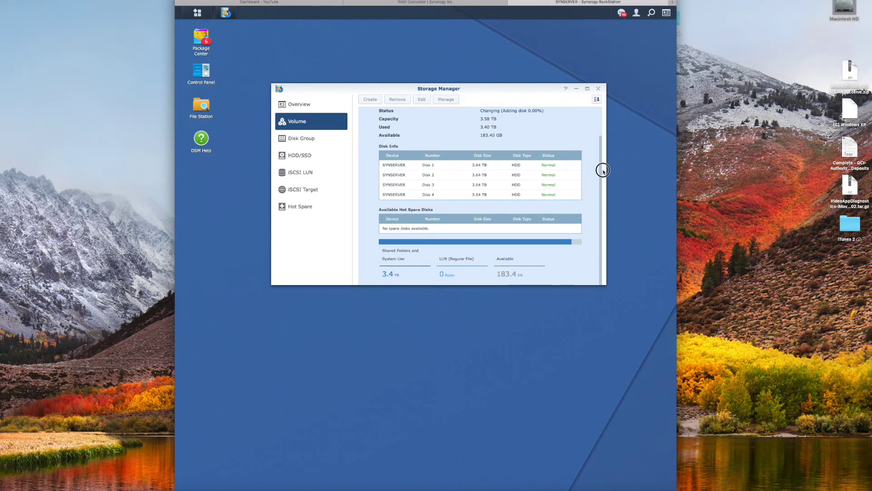
drag(601, 152, 600, 105)
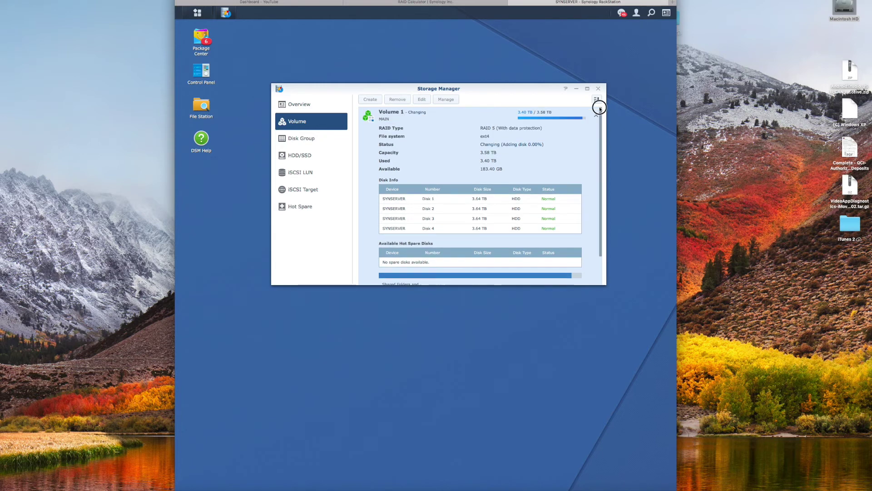